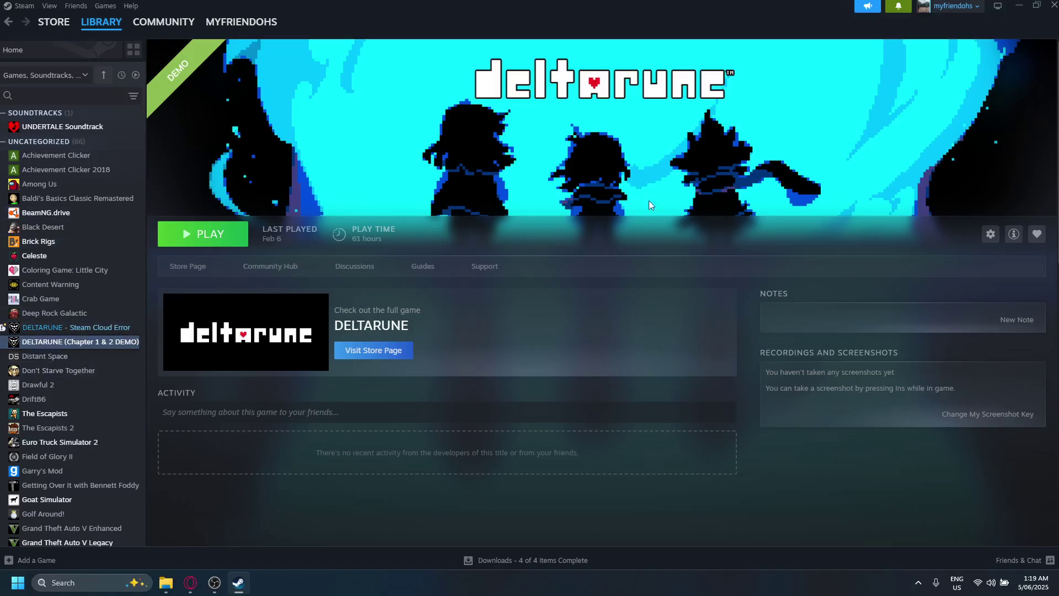
Step: Go to %localappdata% and open its DELTARUNE folder, which lists 19 save and config files
{"action": "left_click", "coordinate": [166, 582]}
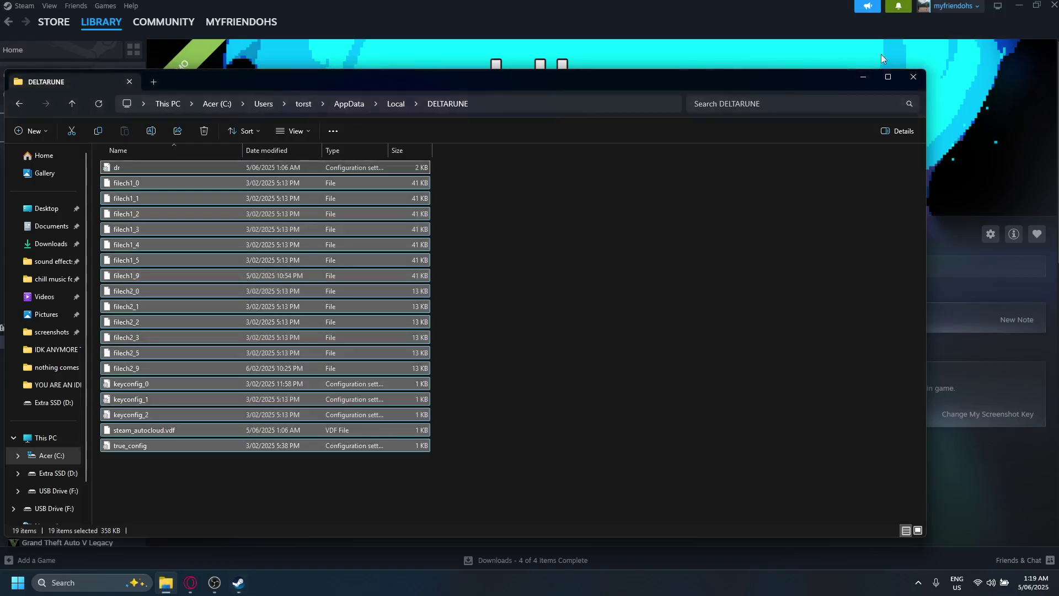
{"action": "left_click", "coordinate": [914, 78]}
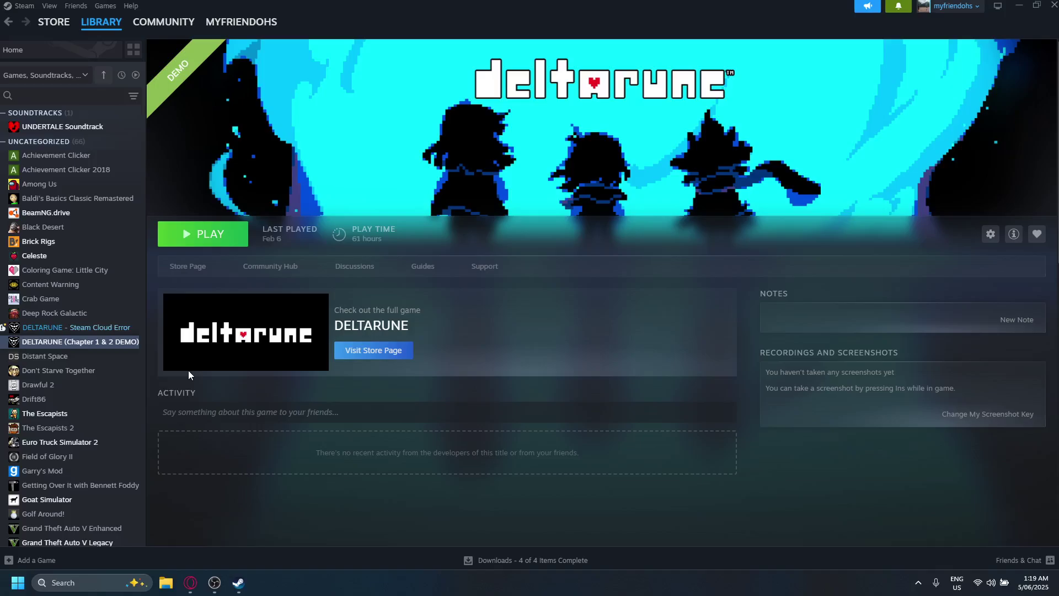
{"action": "left_click", "coordinate": [93, 578]}
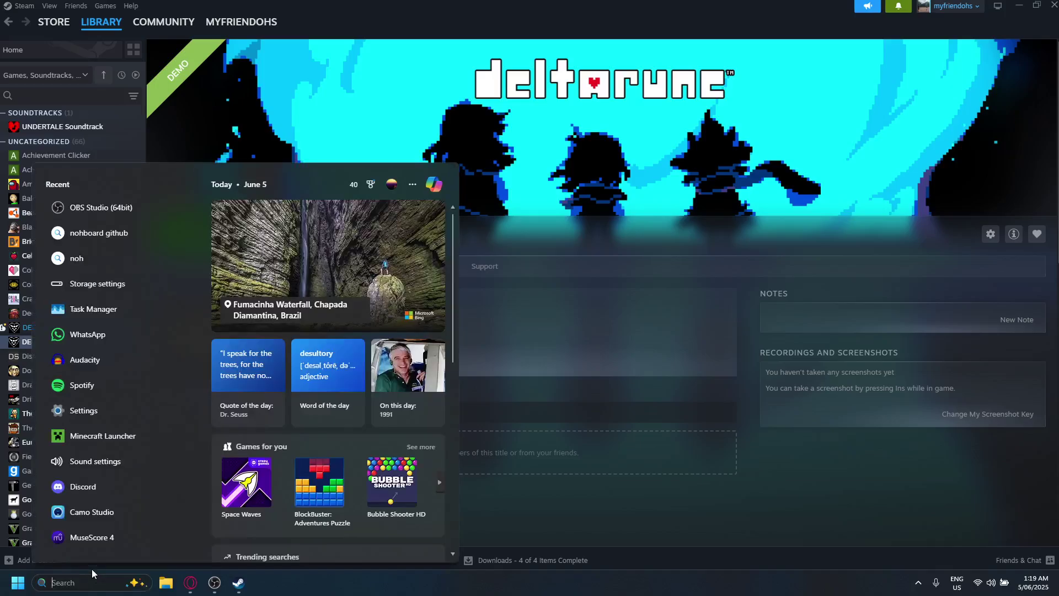
{"action": "type", "text": "%localappdata%"}
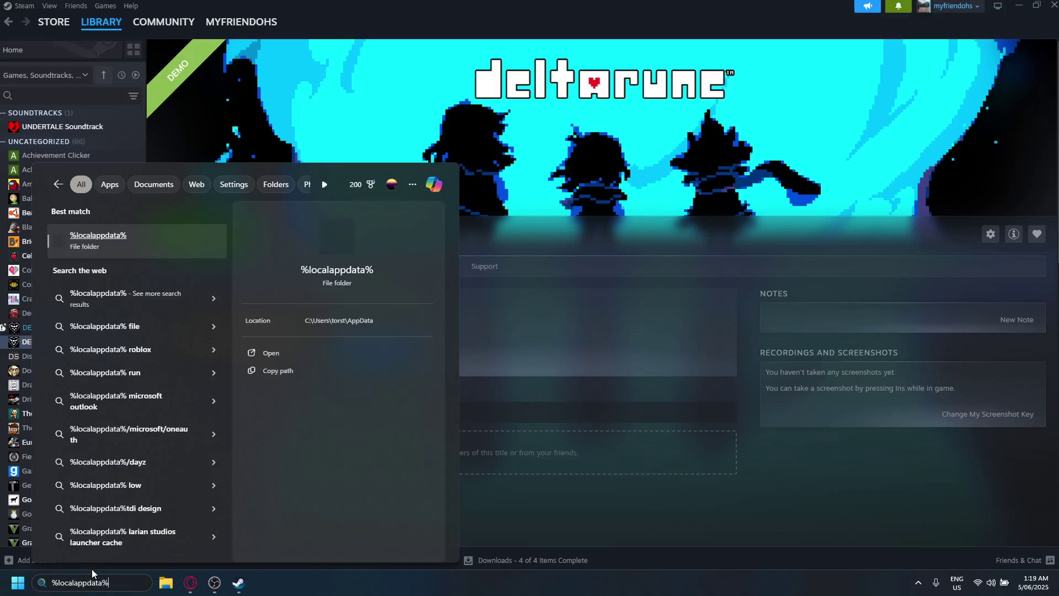
{"action": "key", "text": "Return"}
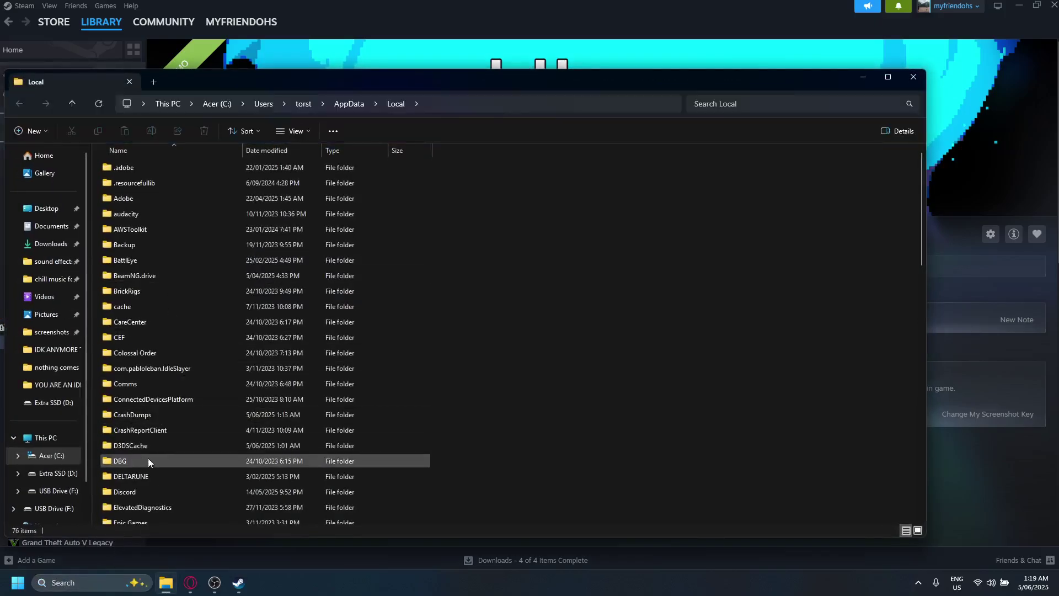
{"action": "left_click", "coordinate": [151, 475]}
{"action": "double_click", "coordinate": [151, 476]}
{"action": "mouse_move", "coordinate": [191, 582]}
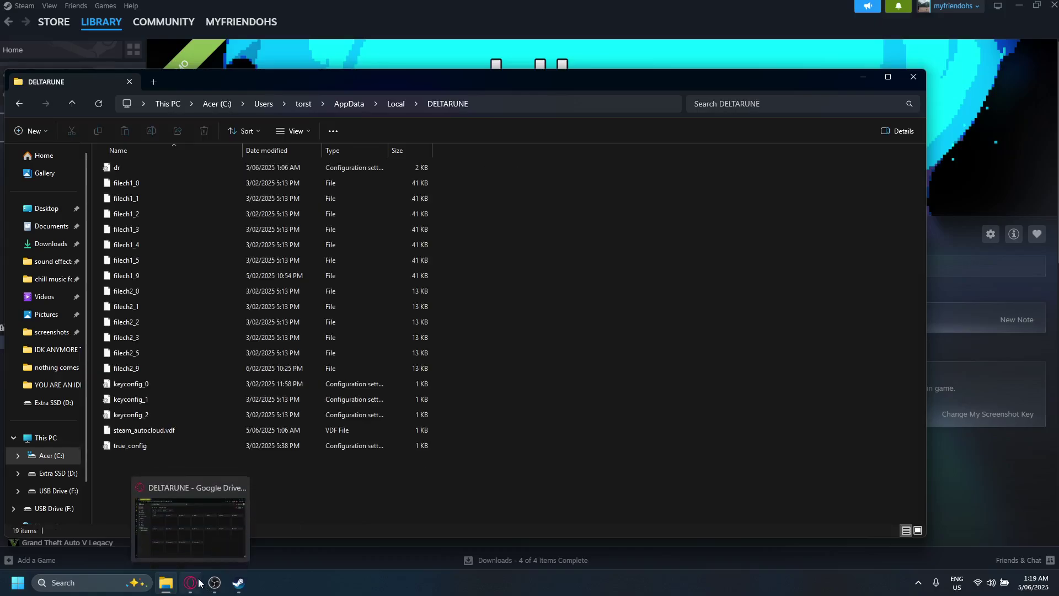
Step: Start a folder upload from the Drive DELTARUNE folder, then cancel the file picker
{"action": "left_click", "coordinate": [199, 582]}
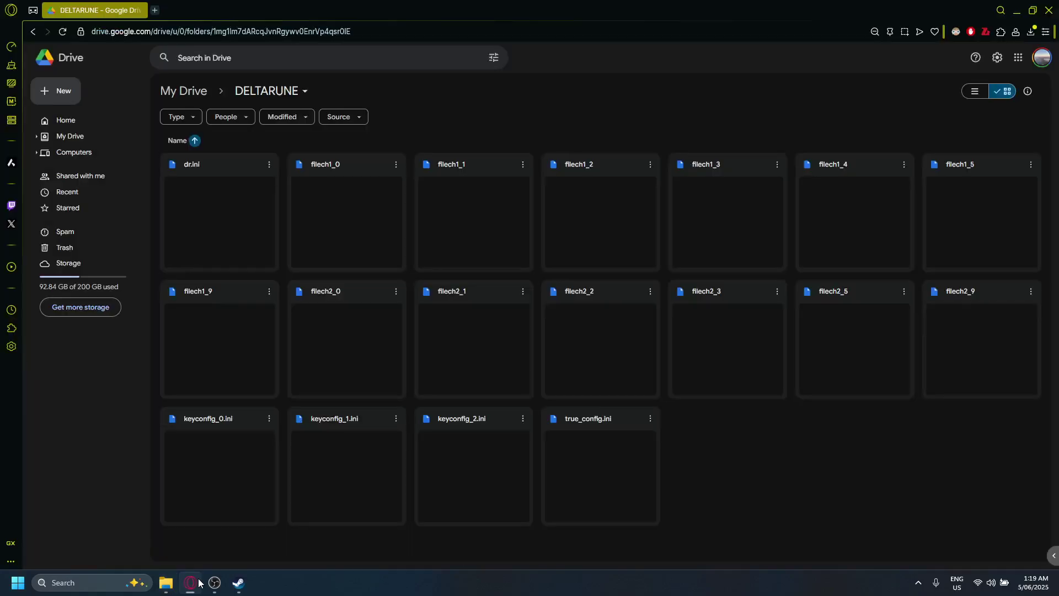
{"action": "left_click", "coordinate": [74, 92]}
{"action": "left_click", "coordinate": [79, 111]}
{"action": "key", "text": "alt+Tab"}
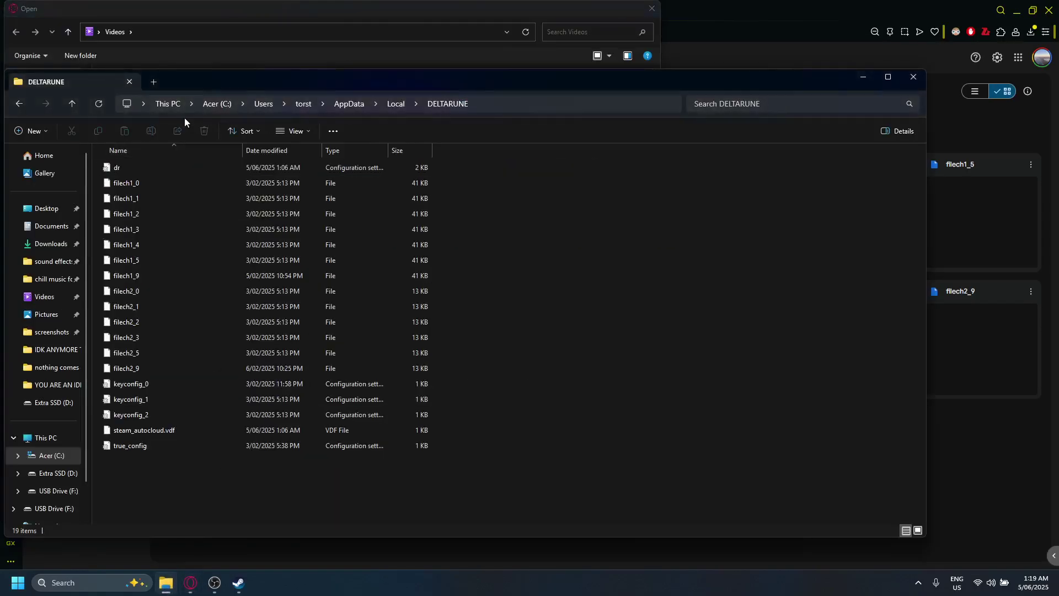
{"action": "left_click", "coordinate": [1000, 447]}
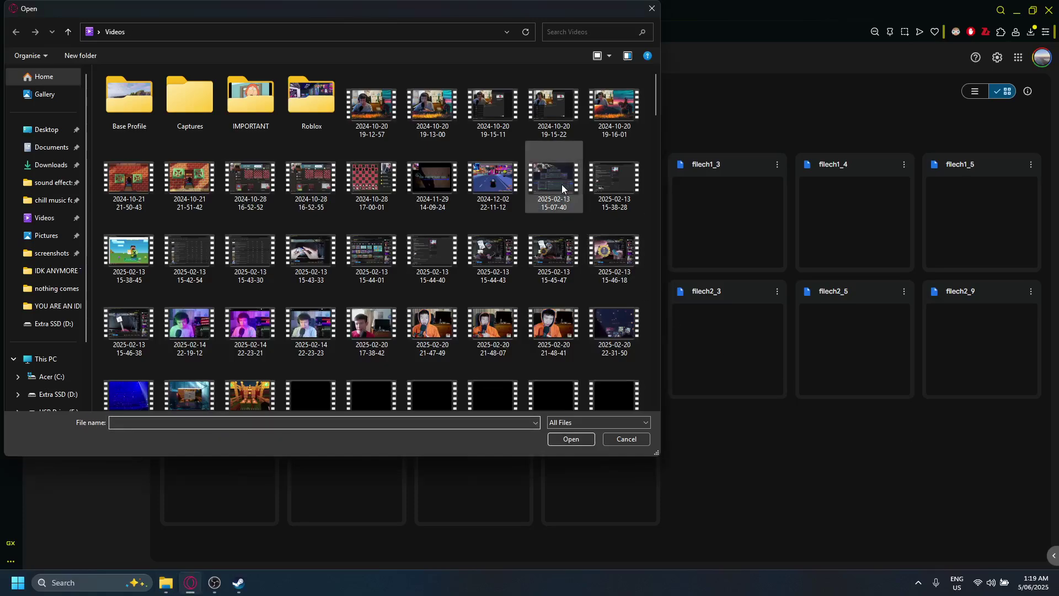
{"action": "left_click", "coordinate": [604, 443]}
Step: Compare the 18 Drive files with the local DELTARUNE folder and select them
{"action": "left_click_drag", "start_coordinate": [960, 471], "coordinate": [313, 143]}
{"action": "left_click", "coordinate": [313, 143]}
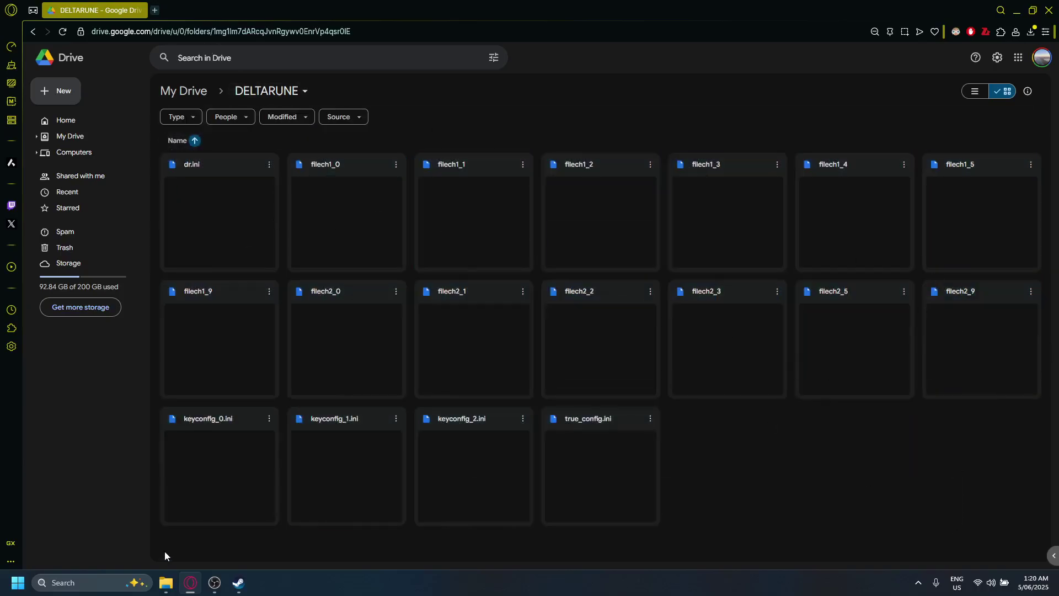
{"action": "left_click", "coordinate": [166, 583]}
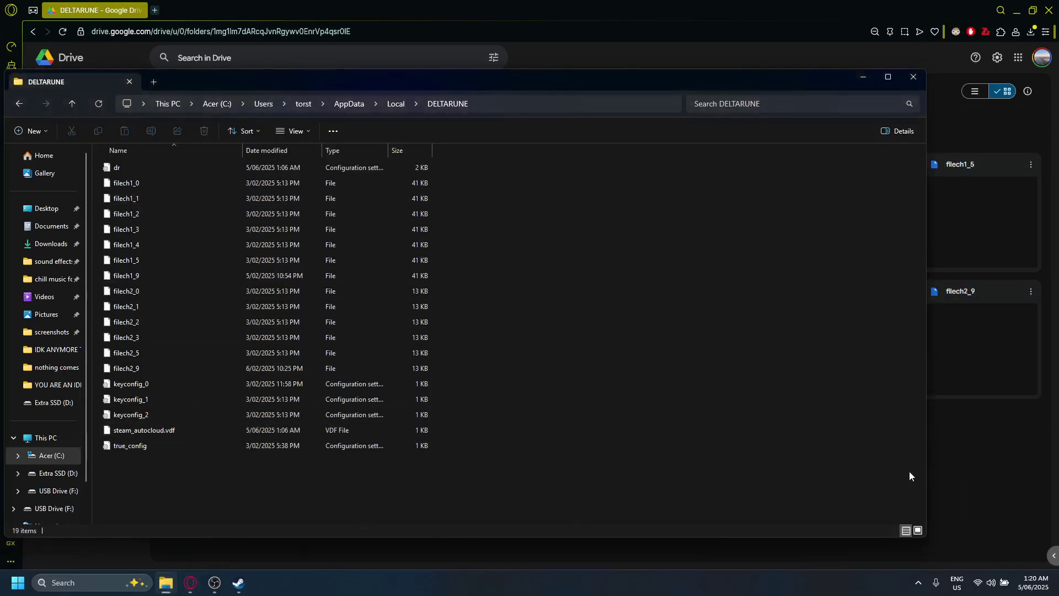
{"action": "left_click", "coordinate": [985, 487]}
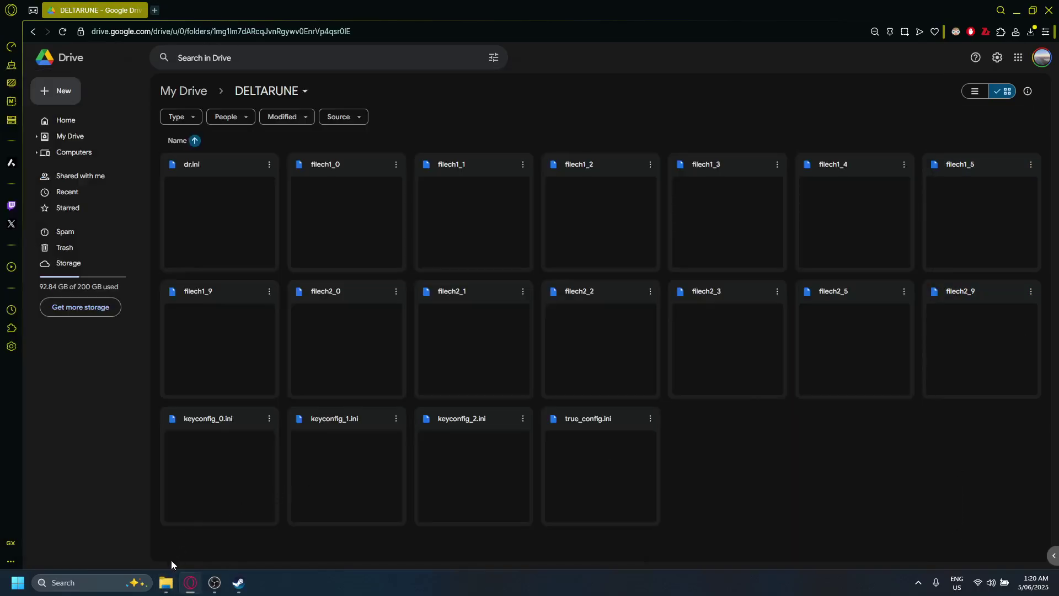
{"action": "left_click", "coordinate": [166, 583]}
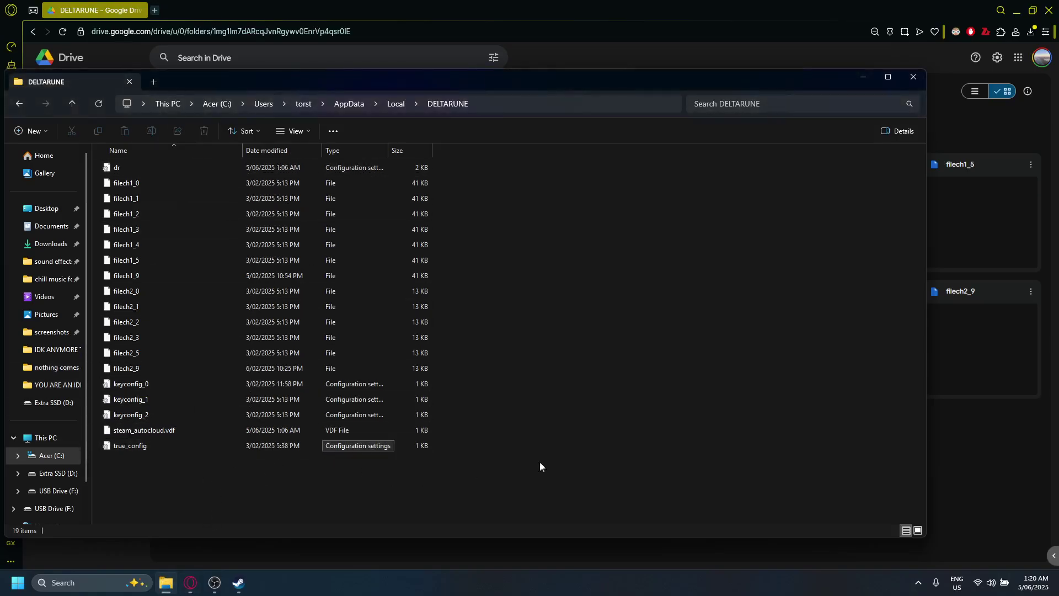
{"action": "left_click_drag", "start_coordinate": [960, 476], "coordinate": [249, 199]}
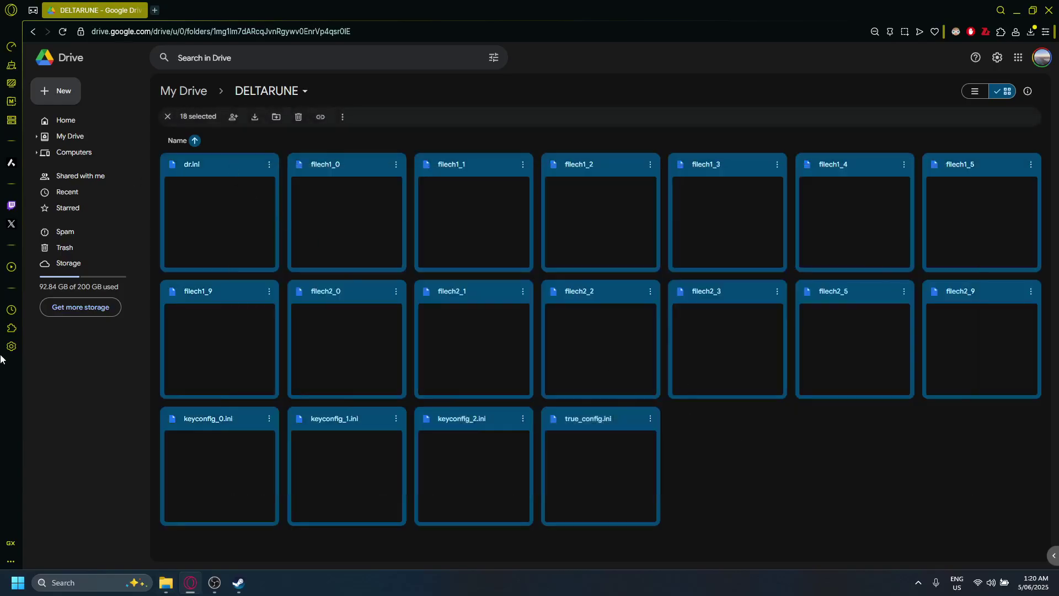
{"action": "left_click", "coordinate": [166, 583]}
Step: Play 'DELTARUNE - Steam Cloud Error' from the Steam library, reaching the Chapter 2 completed screen
{"action": "left_click", "coordinate": [237, 582]}
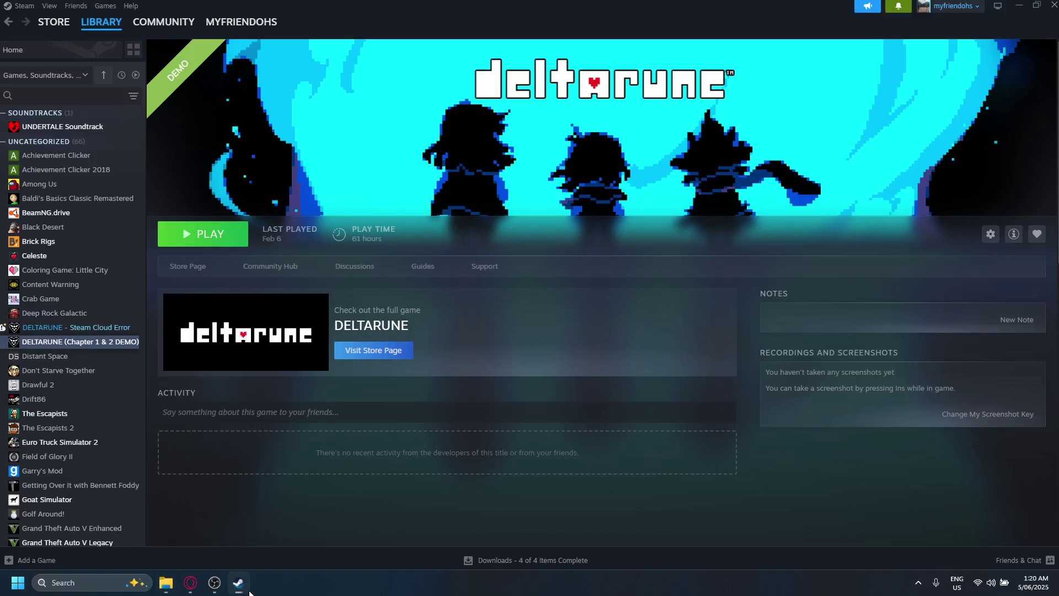
{"action": "left_click", "coordinate": [74, 327]}
{"action": "left_click", "coordinate": [221, 241]}
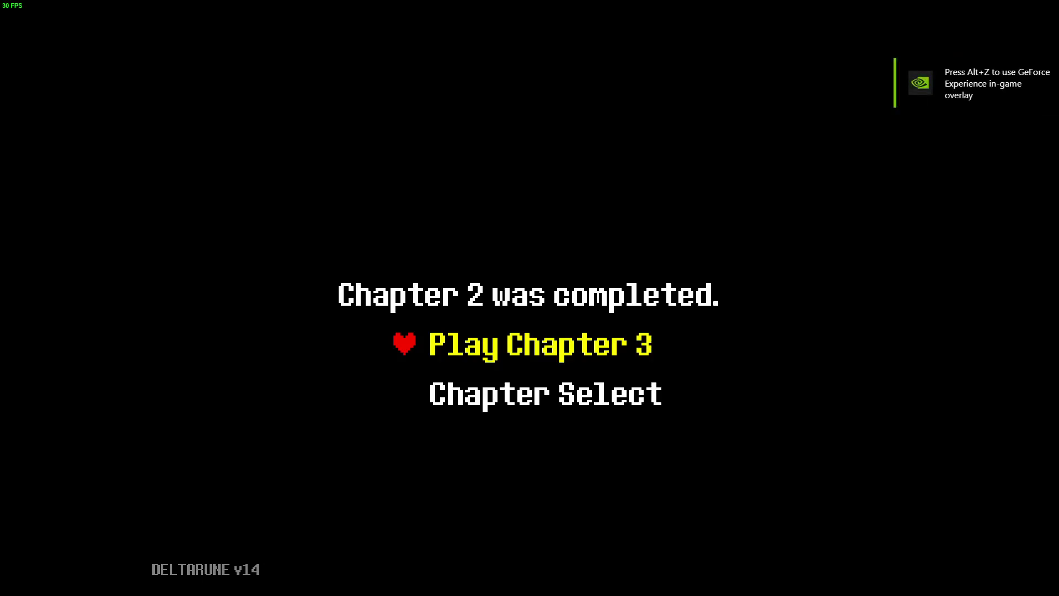
Step: Close the DELTARUNE game window from its taskbar icon
{"action": "key", "text": "super"}
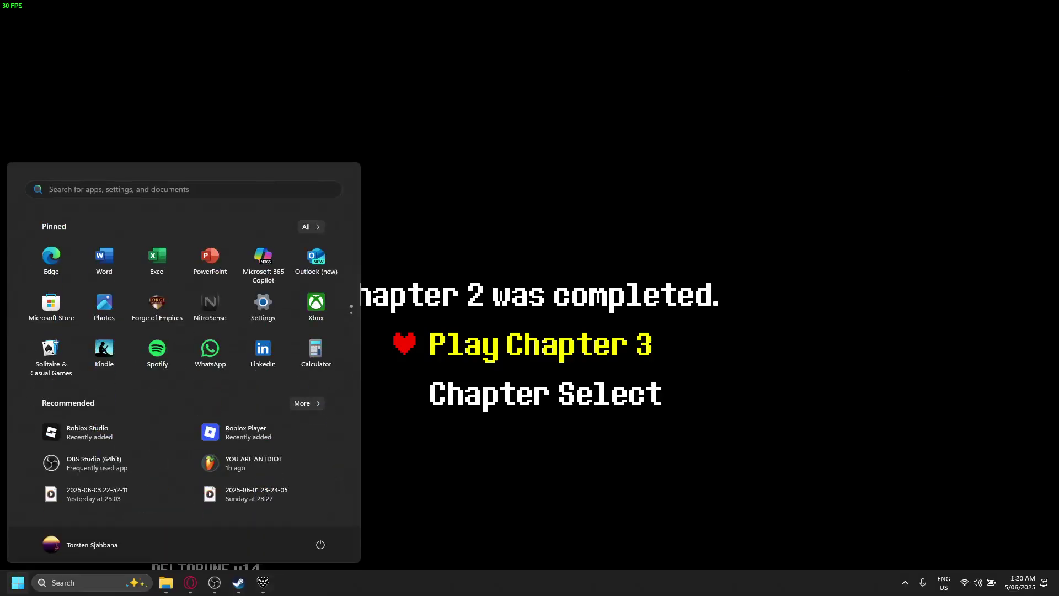
{"action": "left_click", "coordinate": [542, 523]}
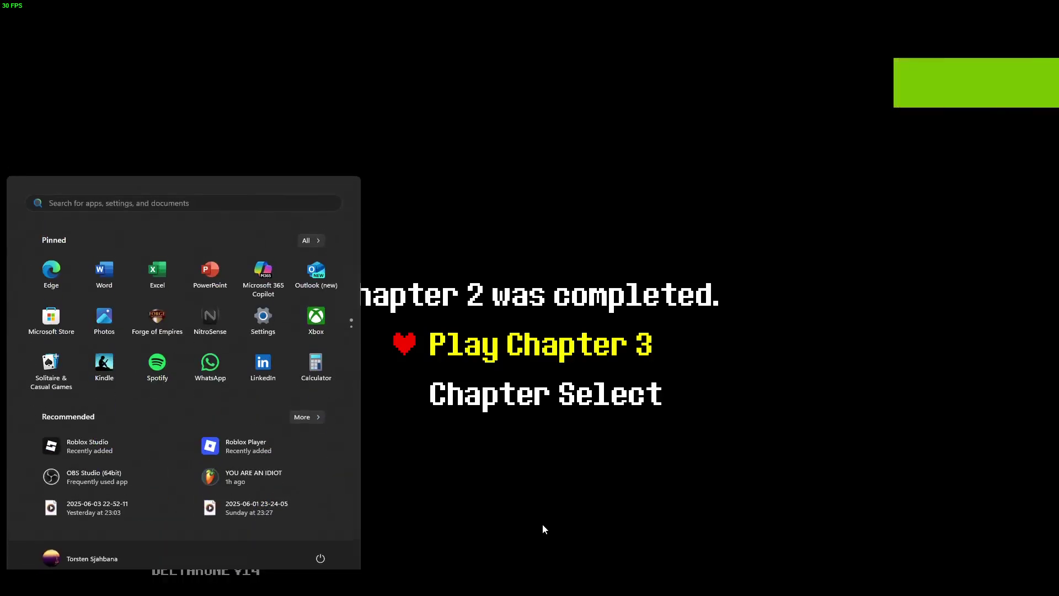
{"action": "key", "text": "super"}
{"action": "right_click", "coordinate": [278, 583]}
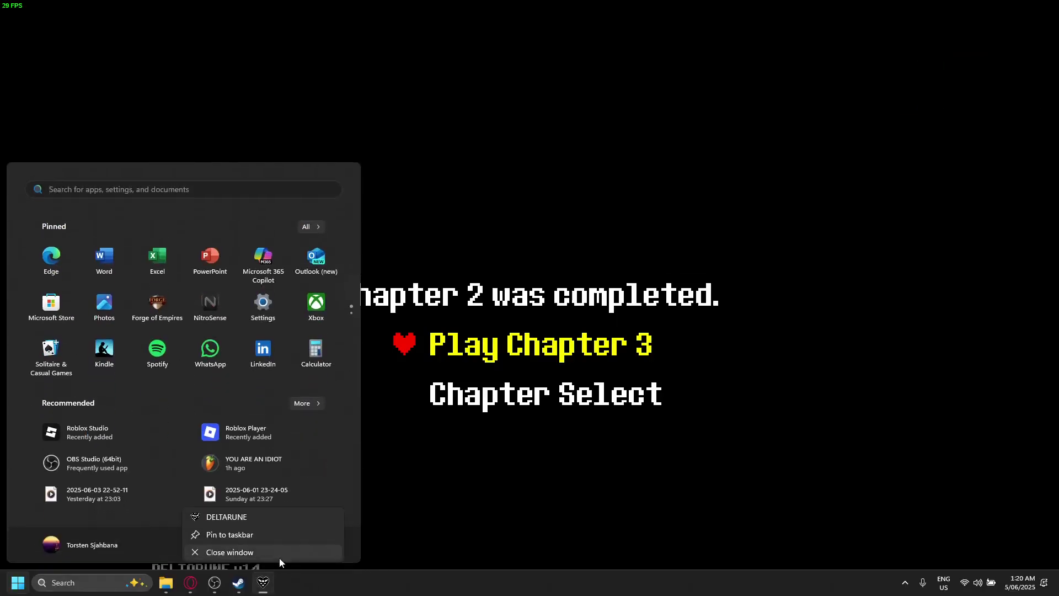
{"action": "left_click", "coordinate": [276, 554]}
Step: Reselect the Drive folder files, then open YouTube Studio's upload page in a new tab
{"action": "left_click", "coordinate": [190, 583]}
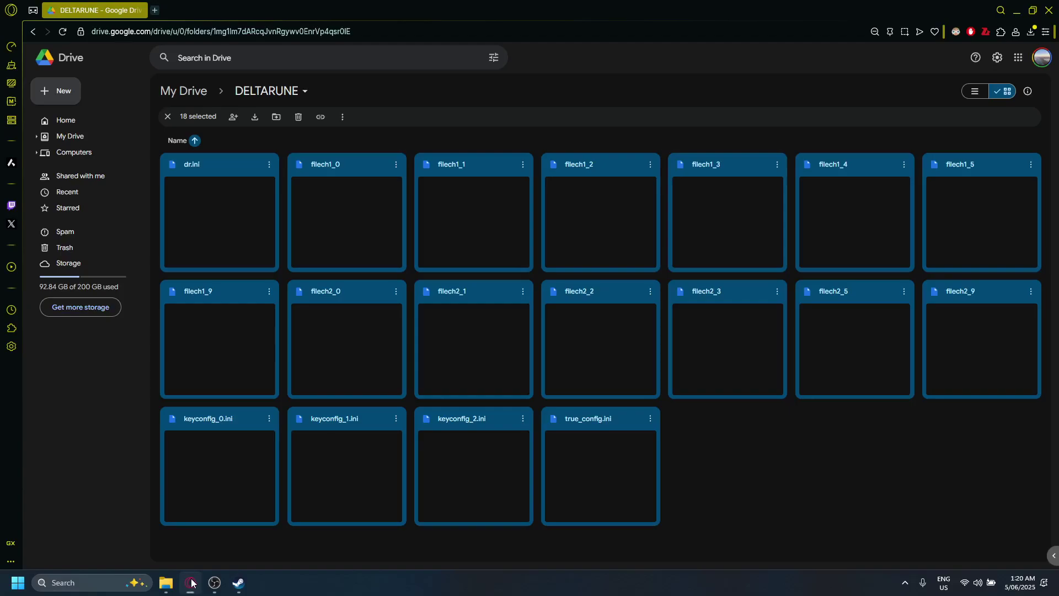
{"action": "left_click", "coordinate": [748, 484]}
{"action": "left_click_drag", "start_coordinate": [159, 164], "coordinate": [956, 494]}
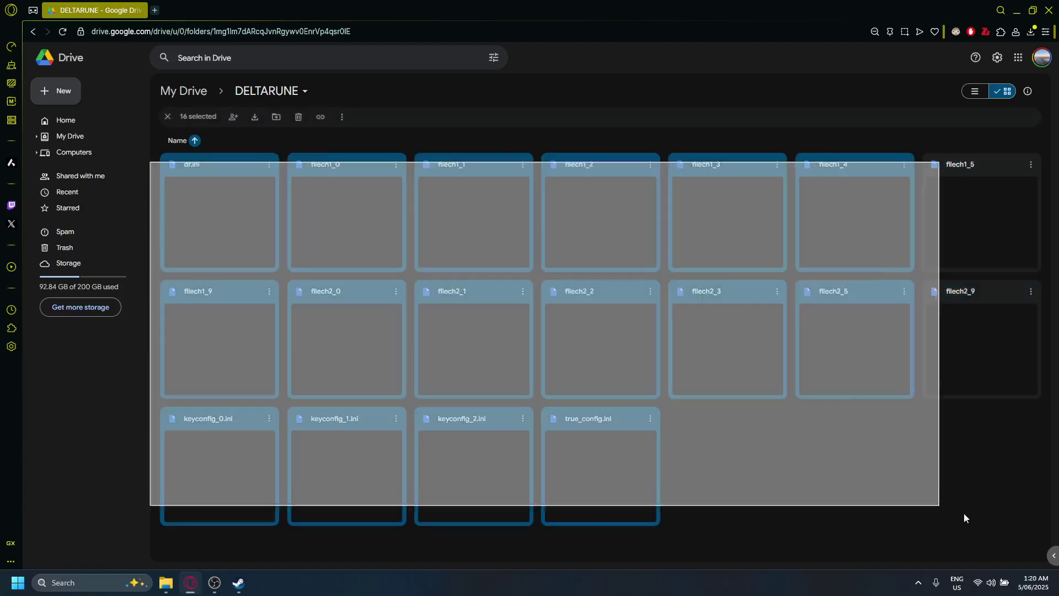
{"action": "left_click", "coordinate": [711, 422]}
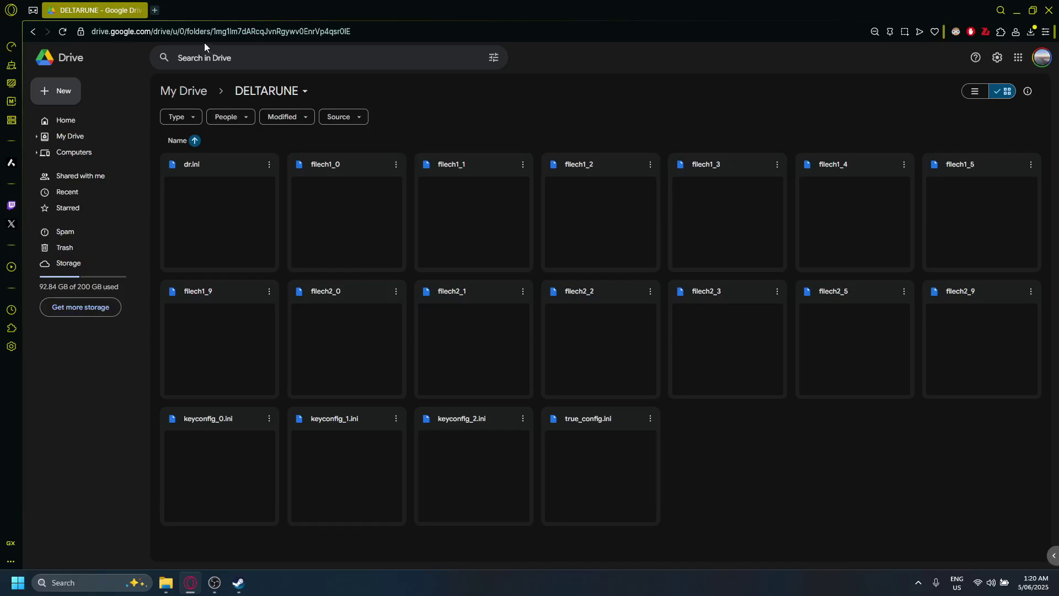
{"action": "left_click", "coordinate": [154, 10]}
{"action": "left_click", "coordinate": [285, 140]}
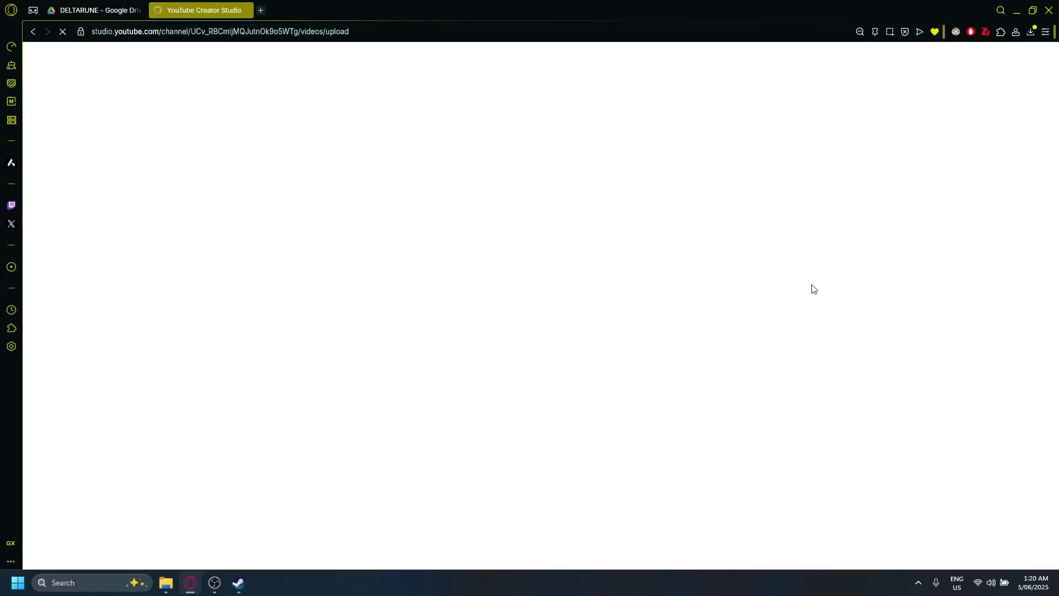